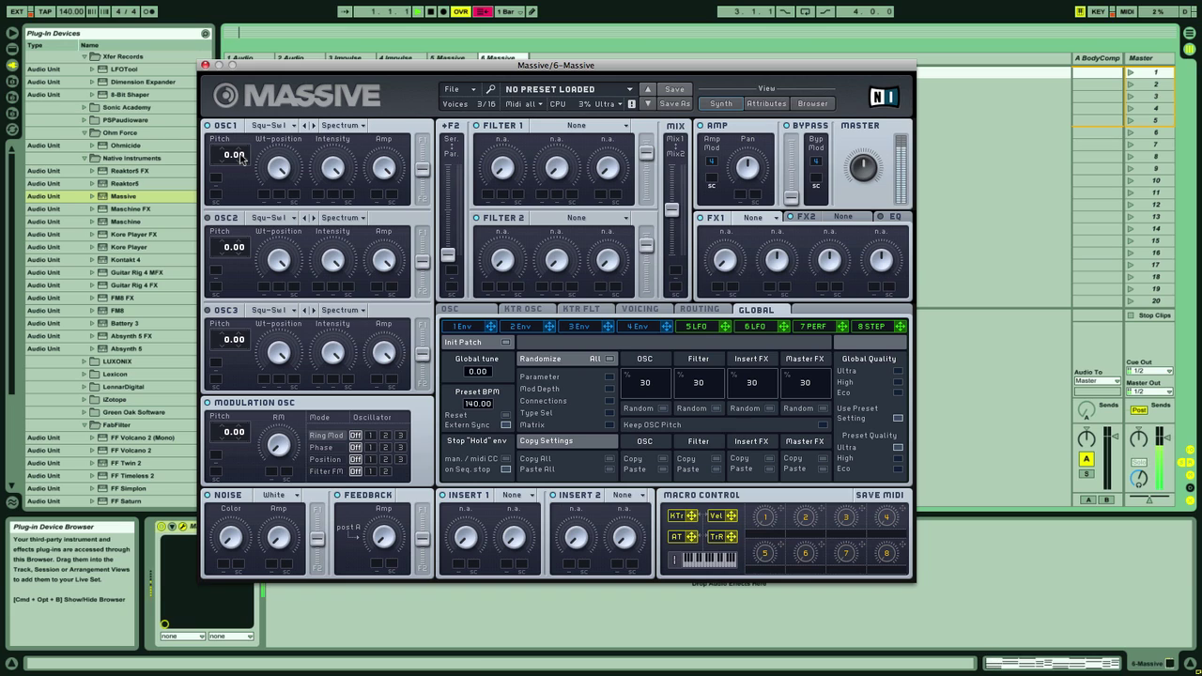
- Set the pitch of OSC1 to 0.14, OSC2 to -0.14 and OSC3 to 12.00, and lower OSC3's amp
{"action": "left_click_drag", "start_coordinate": [241, 158], "coordinate": [249, 135]}
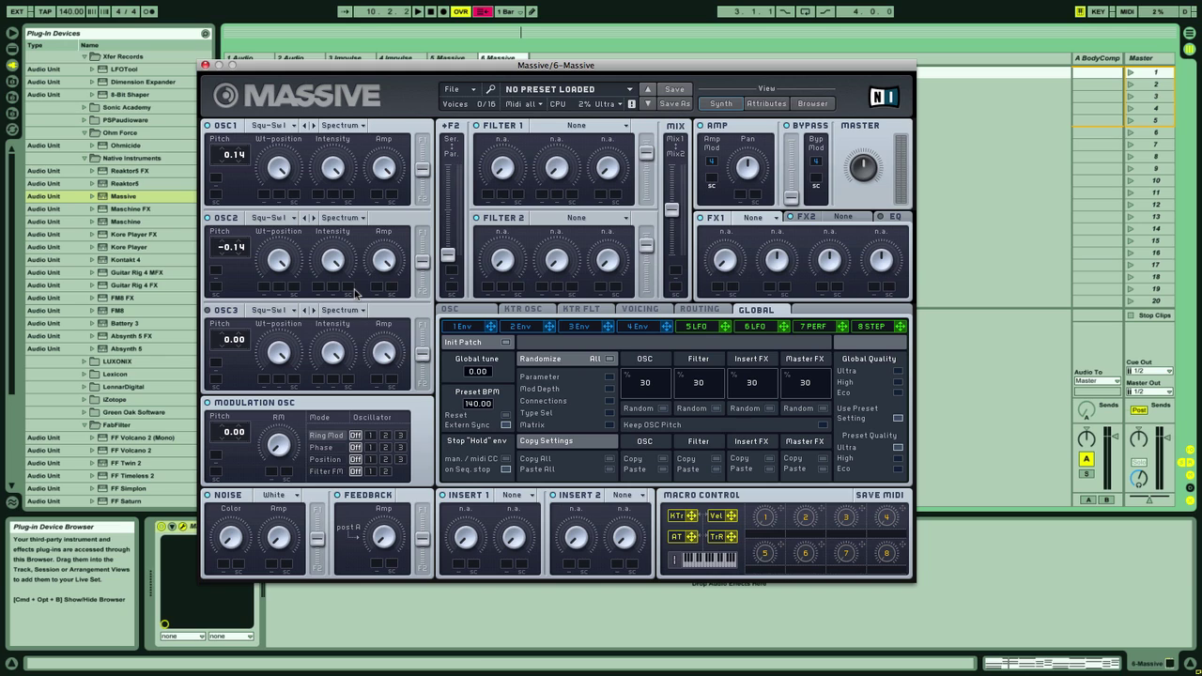
{"action": "key", "text": "space"}
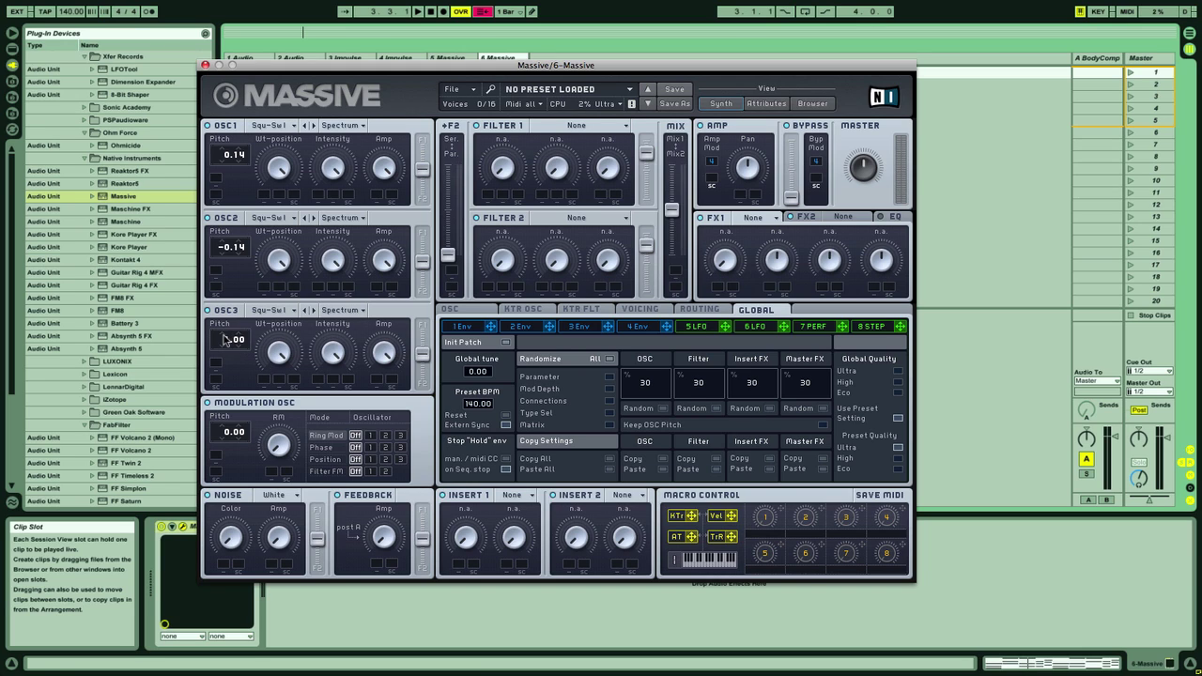
{"action": "left_click_drag", "start_coordinate": [223, 324], "coordinate": [224, 322]}
{"action": "mouse_move", "coordinate": [382, 351]}
{"action": "left_mouse_down"}
{"action": "mouse_move", "coordinate": [397, 421]}
{"action": "mouse_move", "coordinate": [374, 322]}
{"action": "mouse_move", "coordinate": [388, 365]}
{"action": "left_mouse_up"}
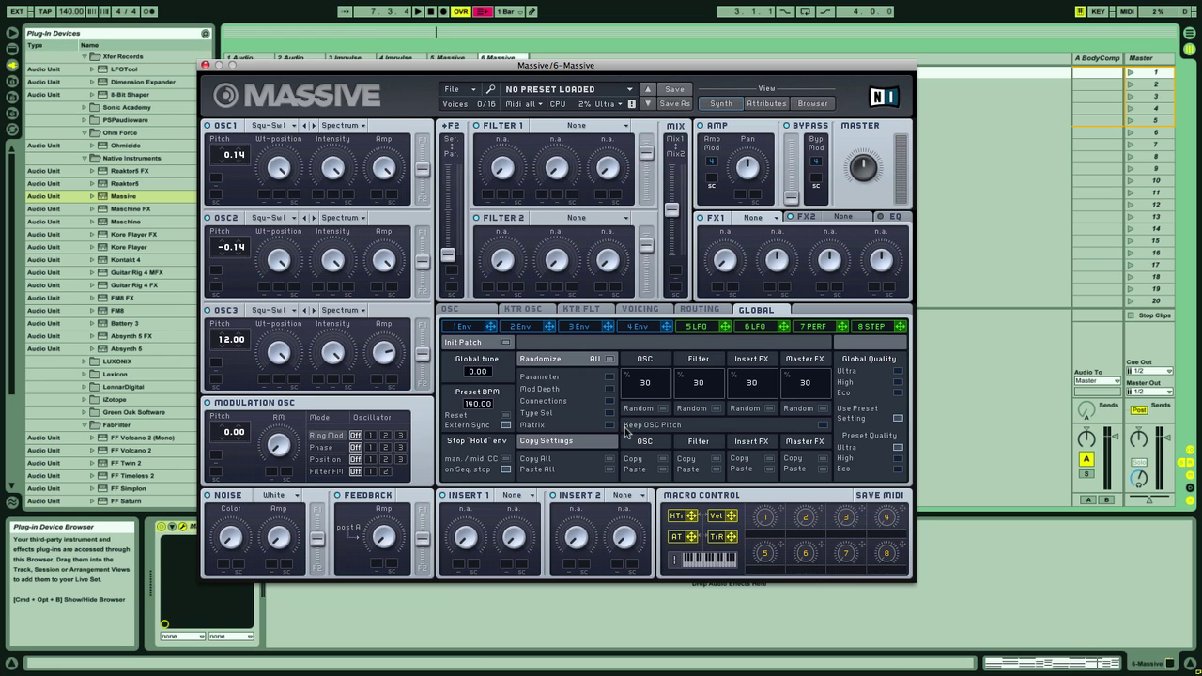
- Raise the decay level of envelope 4 to maximum and start playback
{"action": "left_click", "coordinate": [631, 326]}
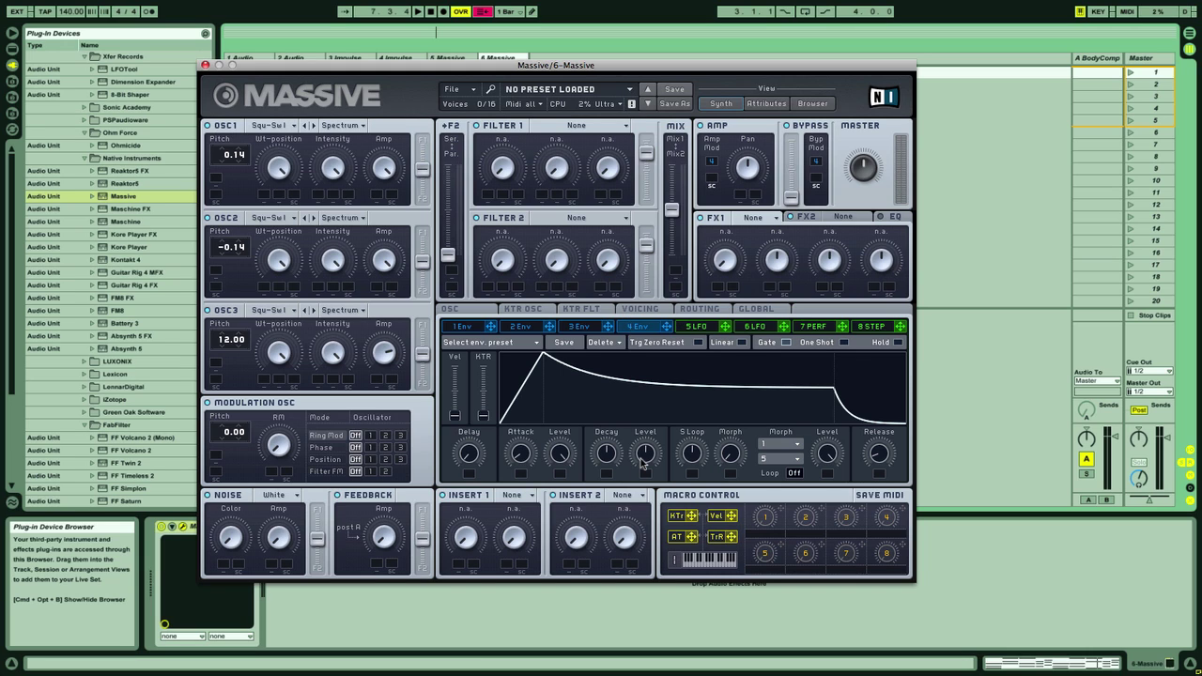
{"action": "left_click_drag", "start_coordinate": [644, 467], "coordinate": [645, 448]}
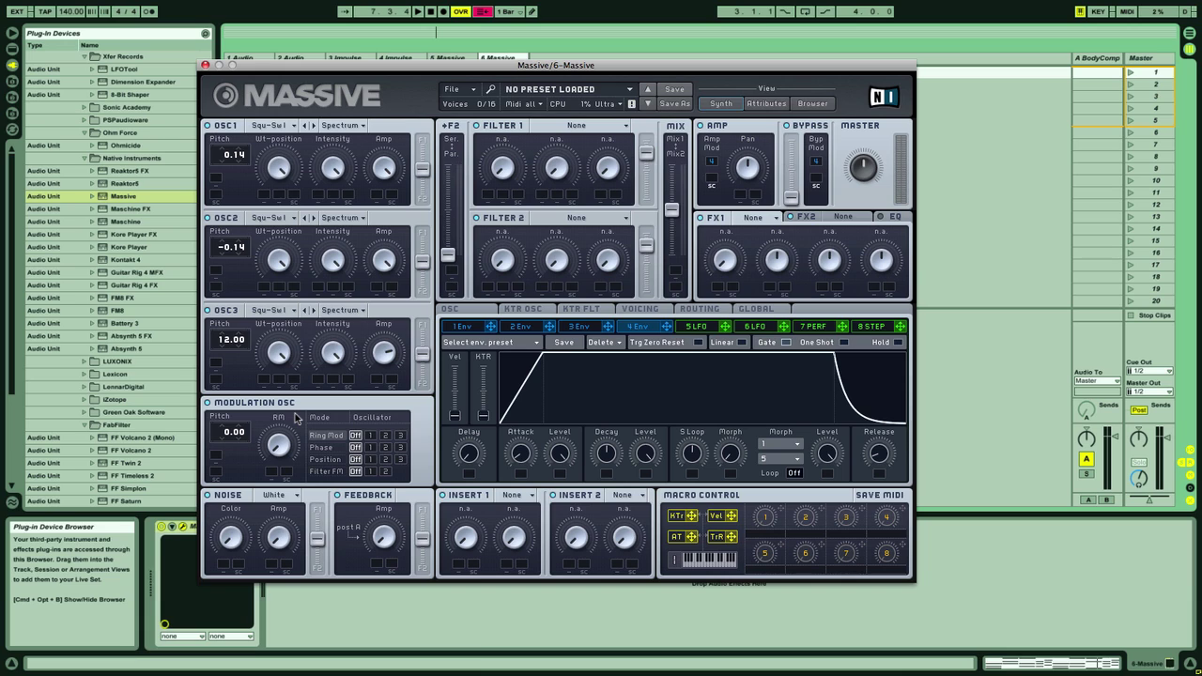
{"action": "key", "text": "space"}
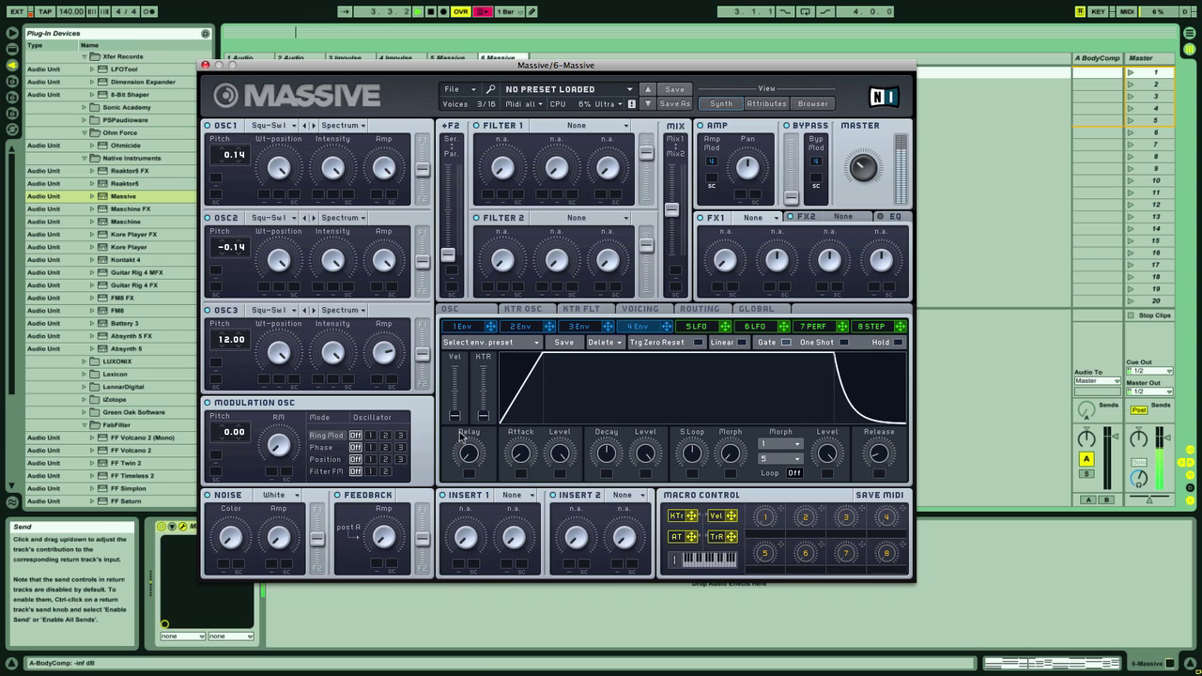
- Apply phase modulation to oscillator 1 and set the modulation oscillator's pitch to -11.87
{"action": "left_click", "coordinate": [370, 447]}
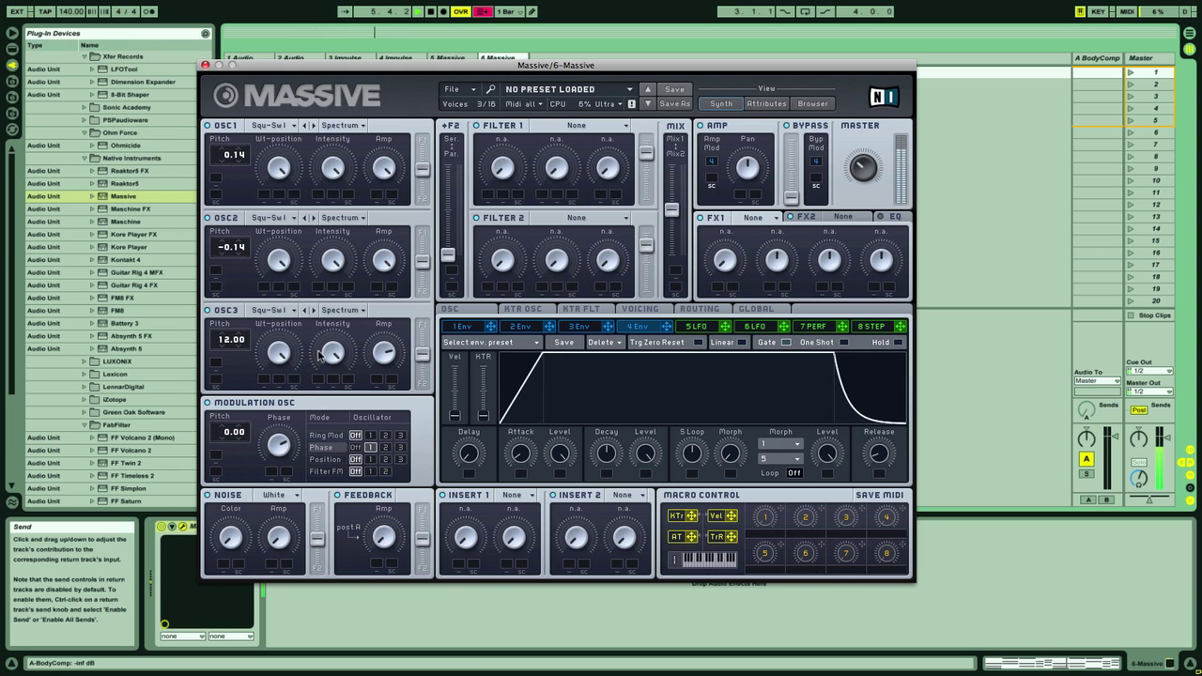
{"action": "left_click_drag", "start_coordinate": [228, 432], "coordinate": [240, 455]}
{"action": "left_click_drag", "start_coordinate": [239, 454], "coordinate": [243, 435]}
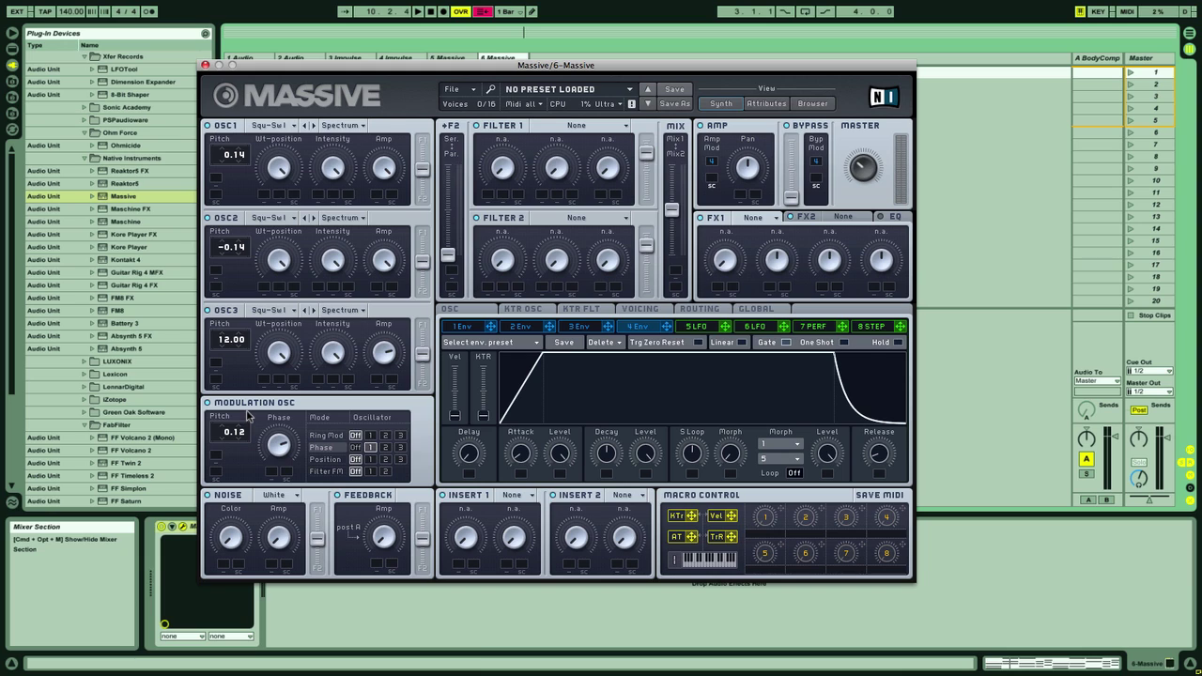
{"action": "key", "text": "space"}
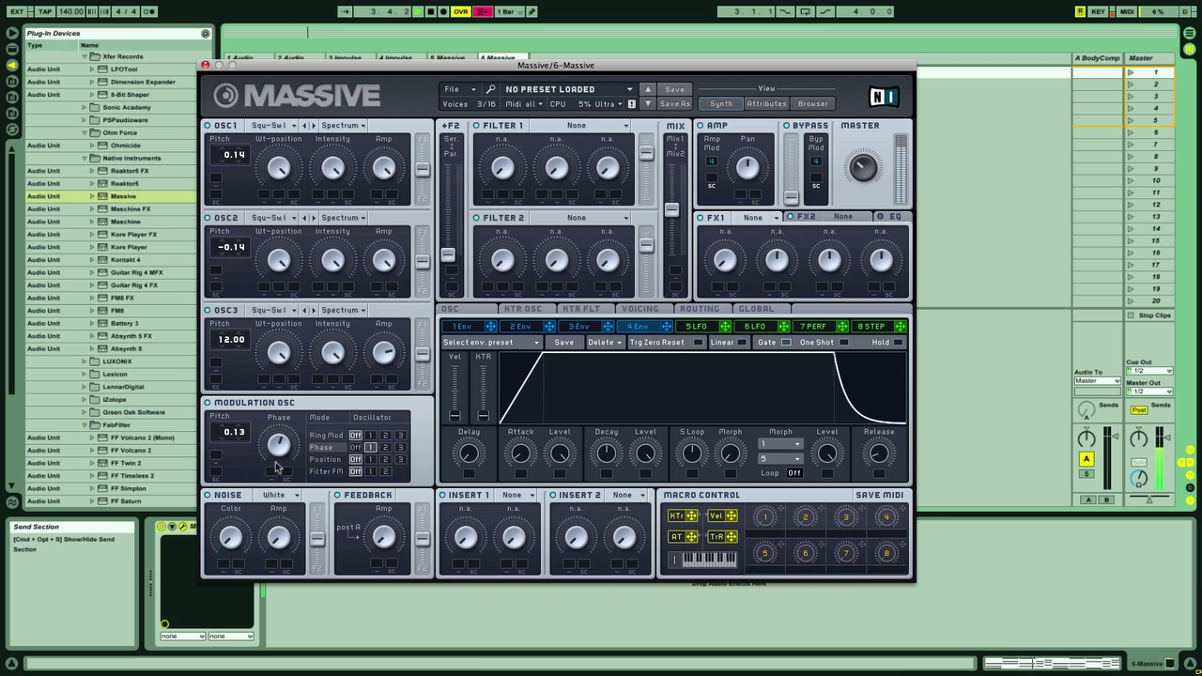
{"action": "left_click_drag", "start_coordinate": [221, 441], "coordinate": [225, 455]}
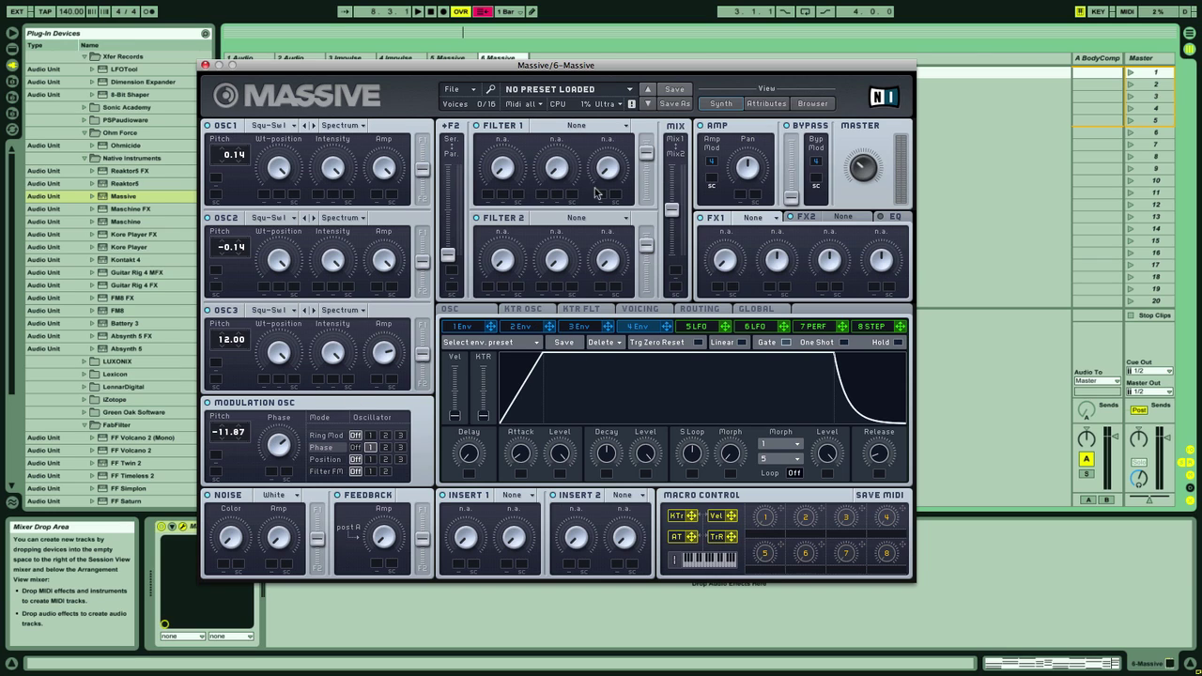
- Set the number of unisono voices to 12 in the voicing settings
{"action": "left_click", "coordinate": [656, 310]}
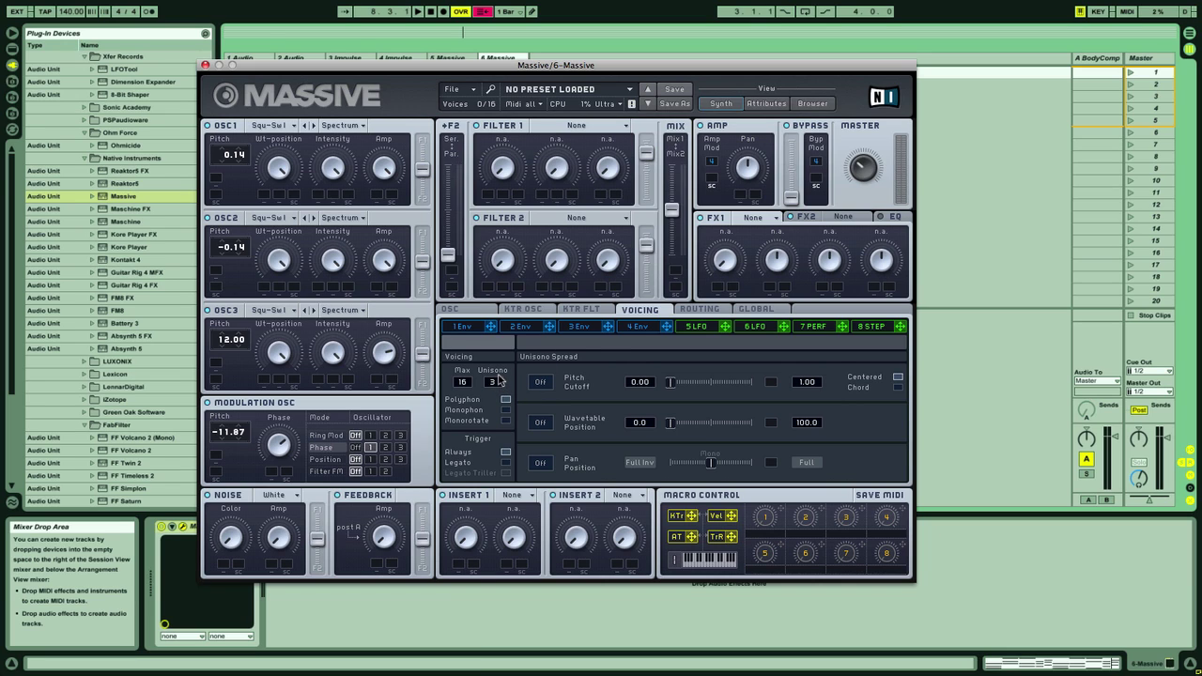
{"action": "mouse_move", "coordinate": [499, 374]}
{"action": "left_mouse_down"}
{"action": "mouse_move", "coordinate": [501, 340]}
{"action": "mouse_move", "coordinate": [514, 385]}
{"action": "left_mouse_up"}
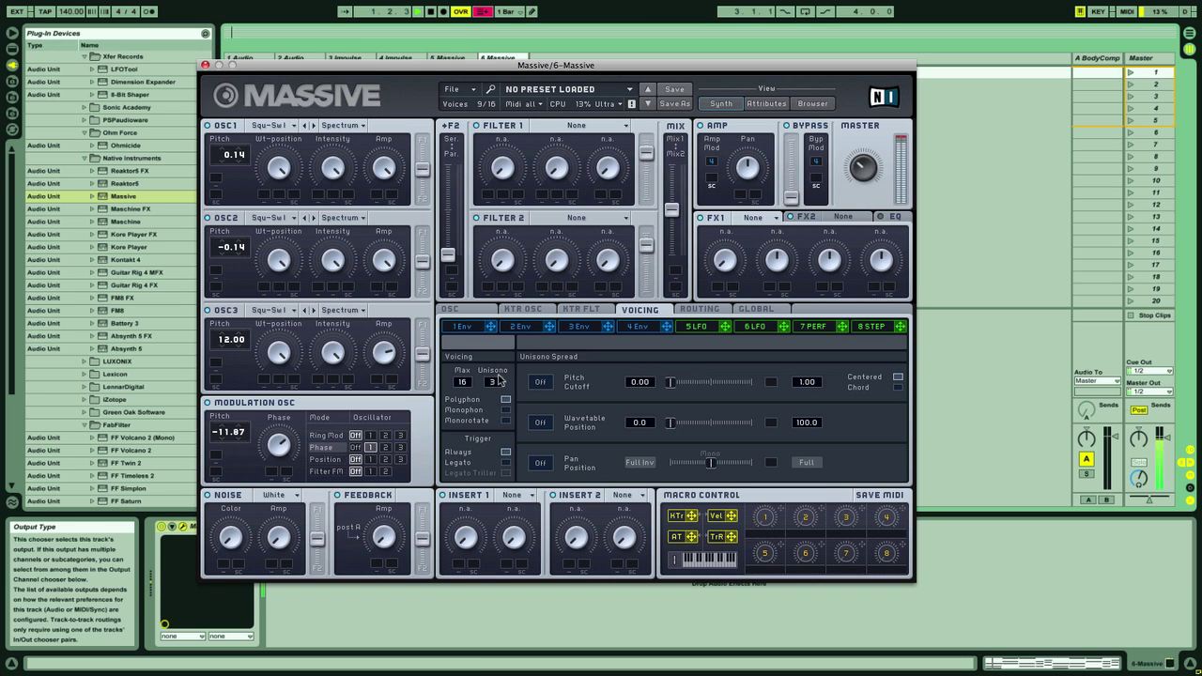
{"action": "scroll", "coordinate": [500, 378], "scroll_direction": "up", "scroll_amount": 1}
{"action": "scroll", "coordinate": [500, 376], "scroll_direction": "up", "scroll_amount": 1}
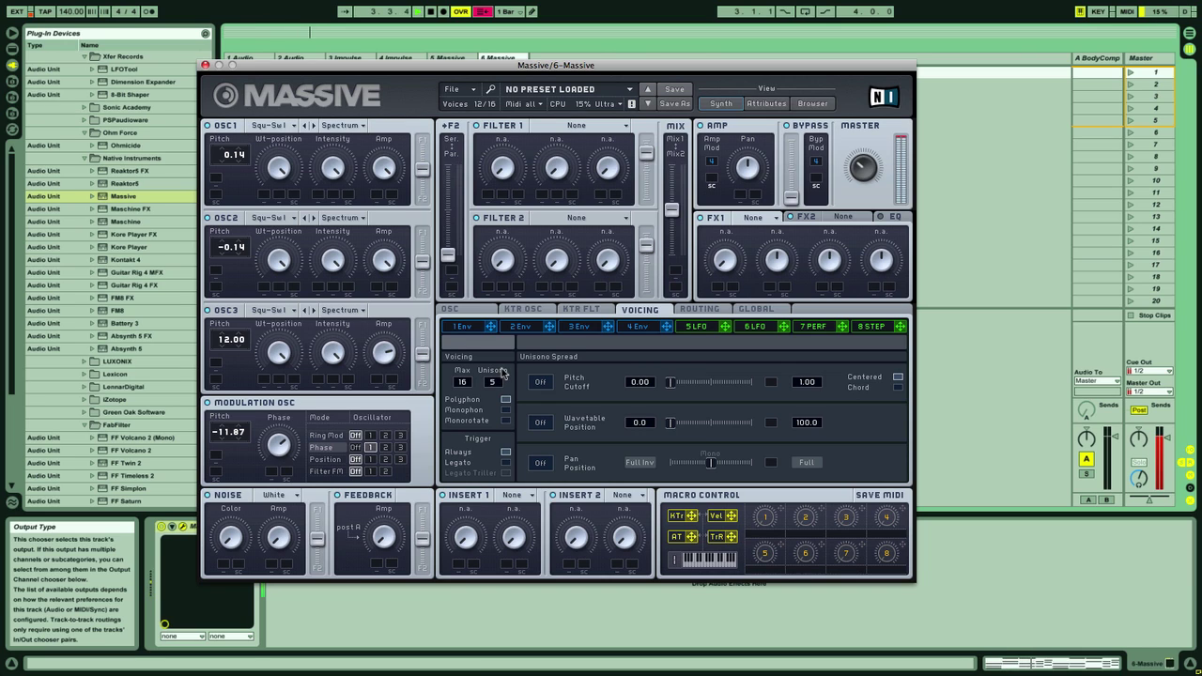
{"action": "left_click_drag", "start_coordinate": [502, 367], "coordinate": [507, 344]}
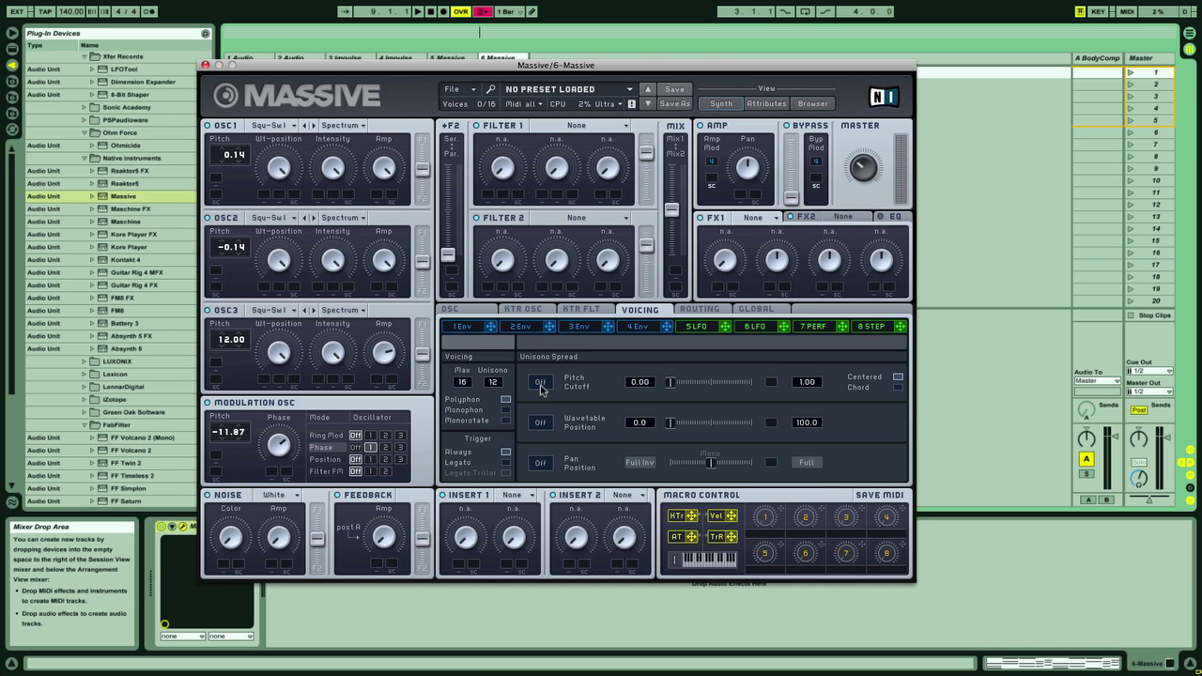
- Enable unisono spread for pitch cutoff in Chord mode, wavetable position and pan position, moving each amount slightly up
{"action": "key", "text": "space"}
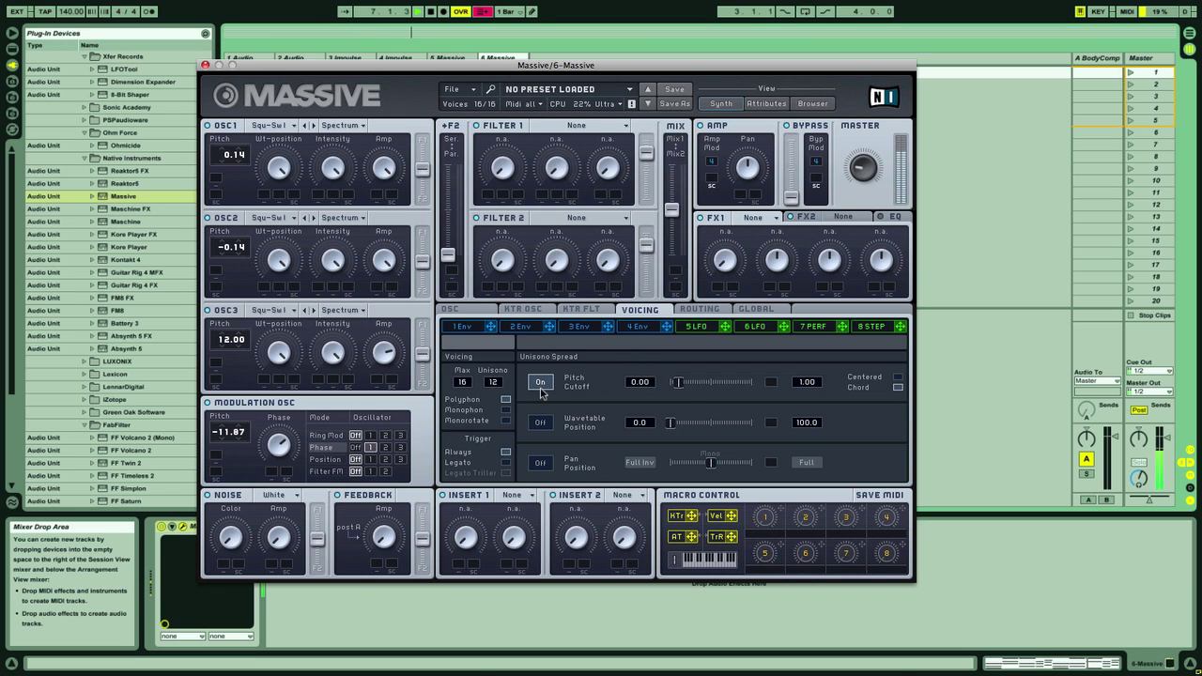
{"action": "left_click", "coordinate": [539, 425]}
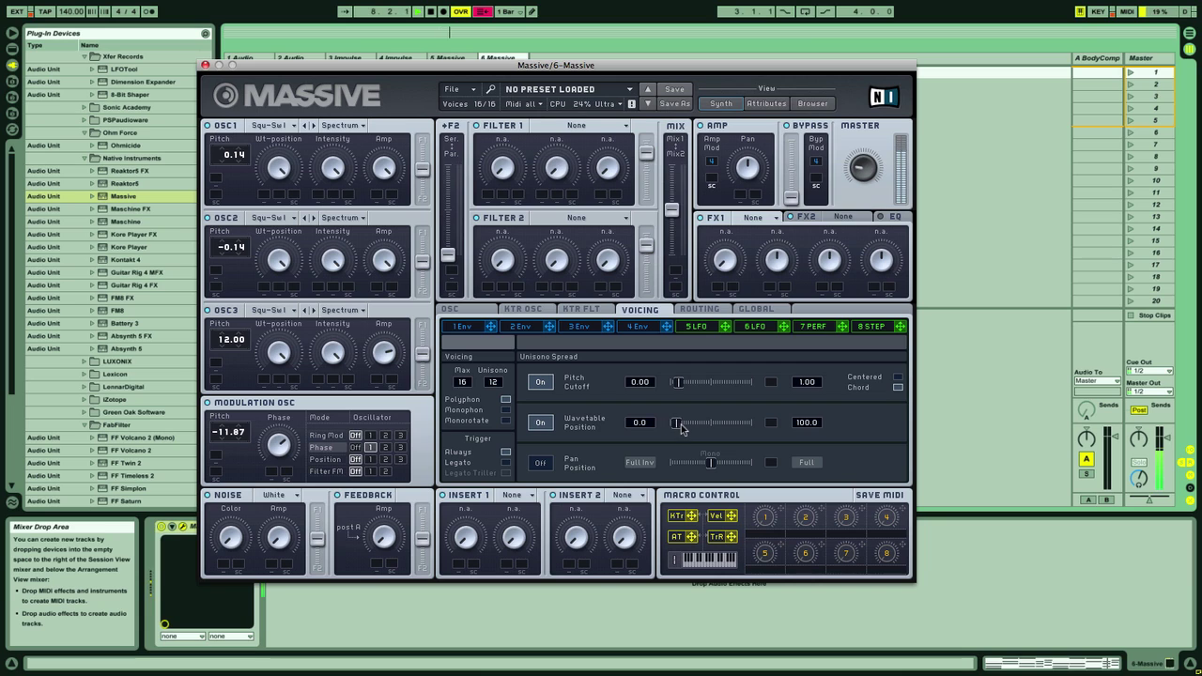
{"action": "left_click_drag", "start_coordinate": [691, 427], "coordinate": [628, 441]}
{"action": "left_click", "coordinate": [539, 462]}
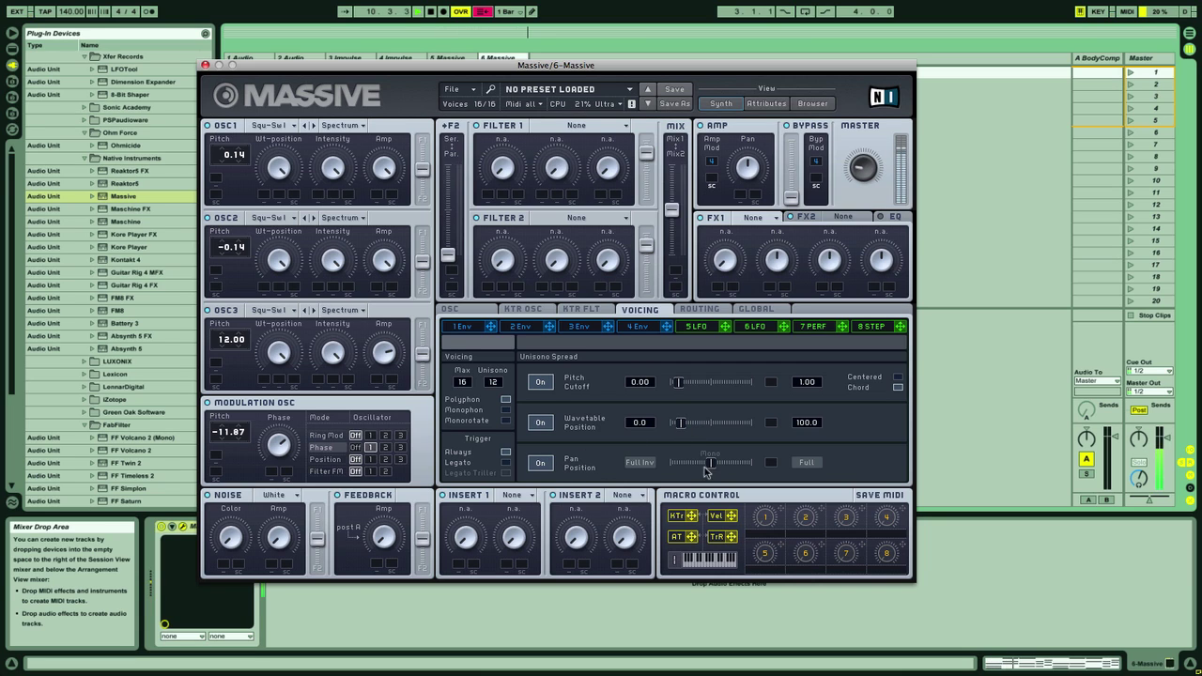
{"action": "mouse_move", "coordinate": [707, 465]}
{"action": "left_mouse_down"}
{"action": "mouse_move", "coordinate": [641, 468]}
{"action": "mouse_move", "coordinate": [796, 456]}
{"action": "mouse_move", "coordinate": [729, 464]}
{"action": "left_mouse_up"}
{"action": "key", "text": "space"}
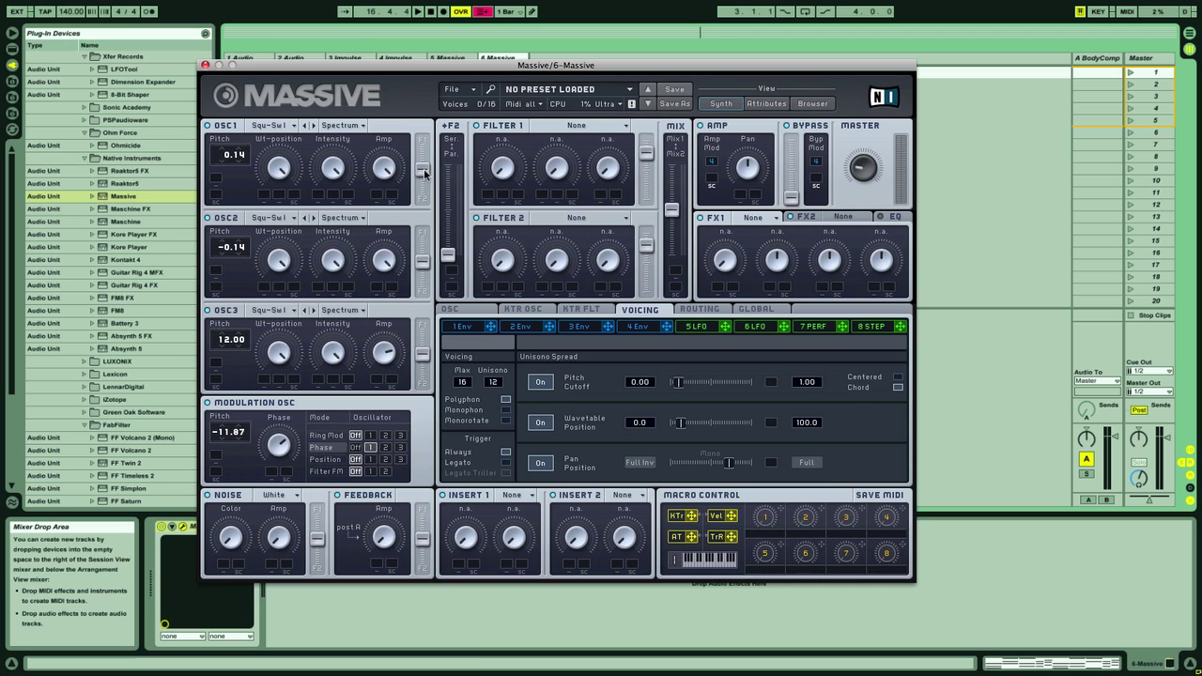
- Route the three oscillators fully into Filter 1 and set it up as Lowpass 4 with raised cutoff and resonance
{"action": "left_click_drag", "start_coordinate": [423, 168], "coordinate": [422, 141]}
{"action": "left_click_drag", "start_coordinate": [422, 260], "coordinate": [422, 233]}
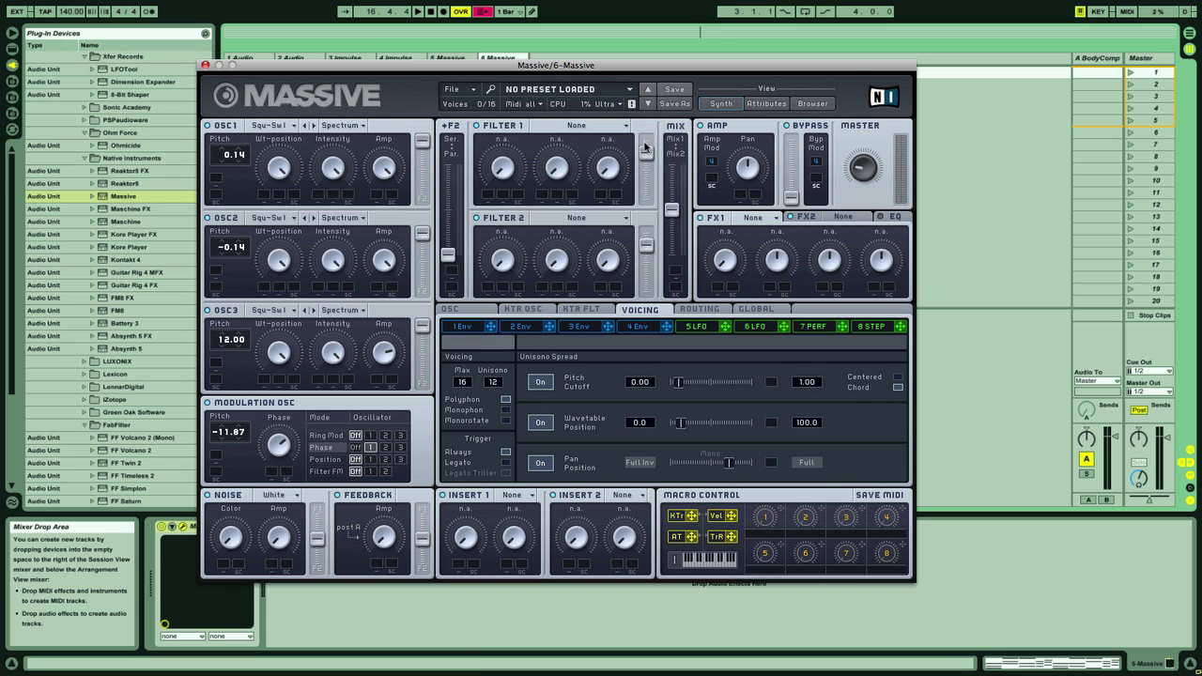
{"action": "left_click", "coordinate": [563, 126]}
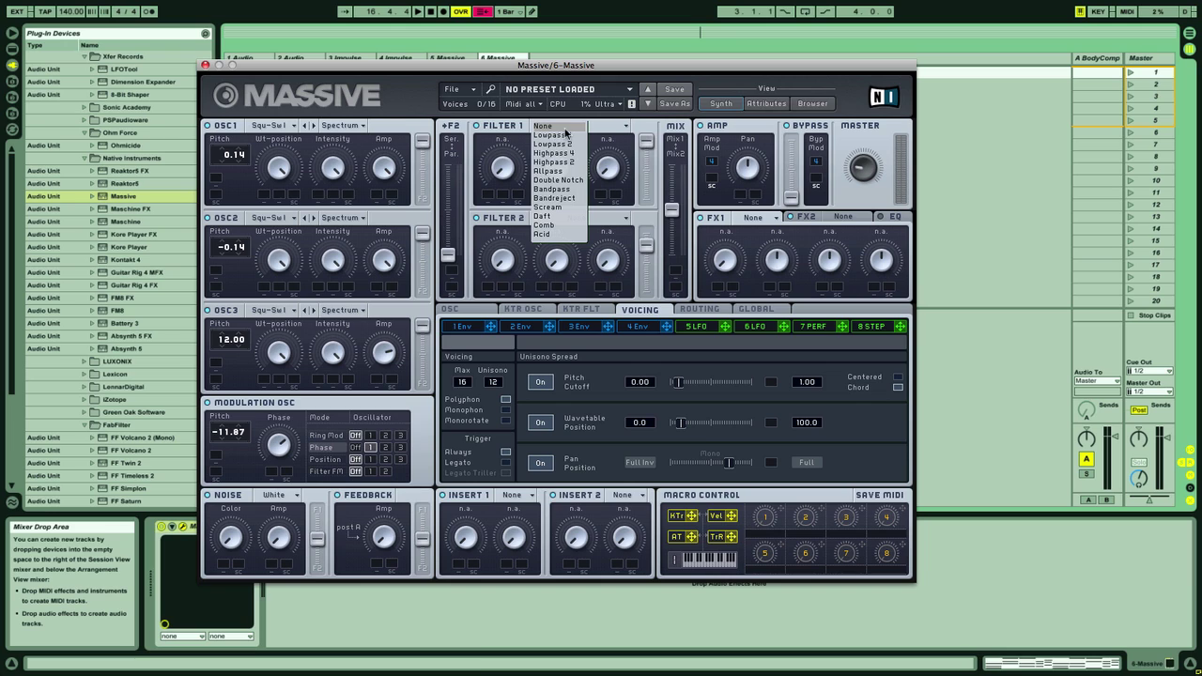
{"action": "left_click", "coordinate": [563, 136]}
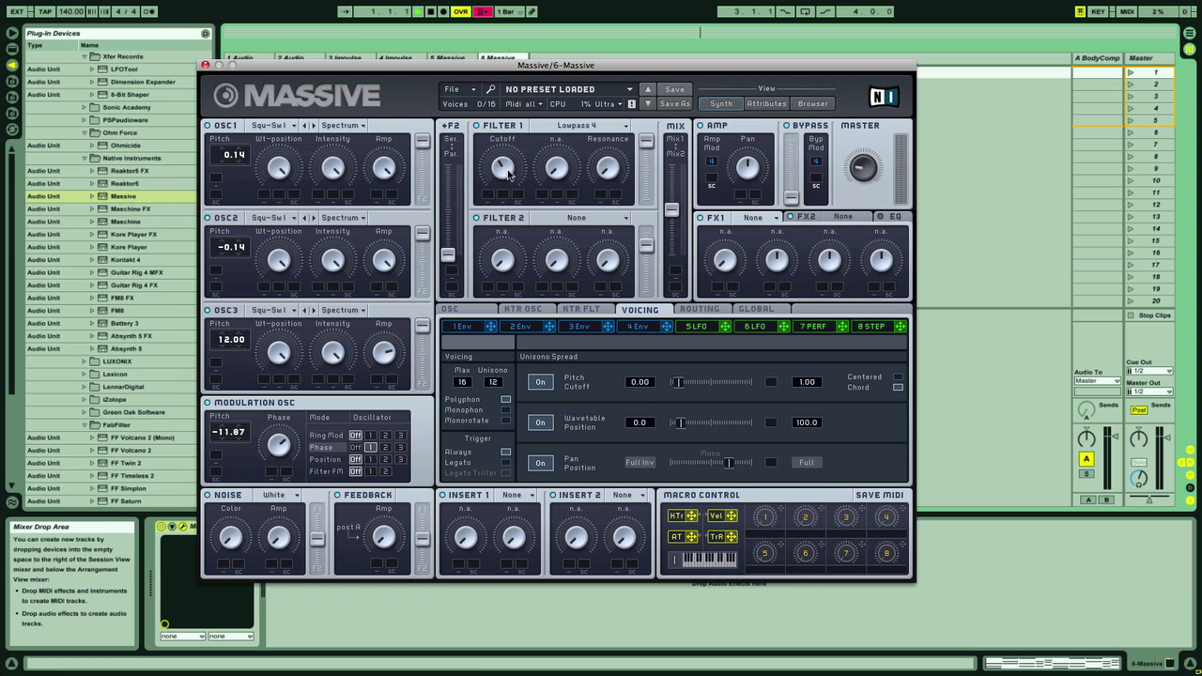
{"action": "key", "text": "space"}
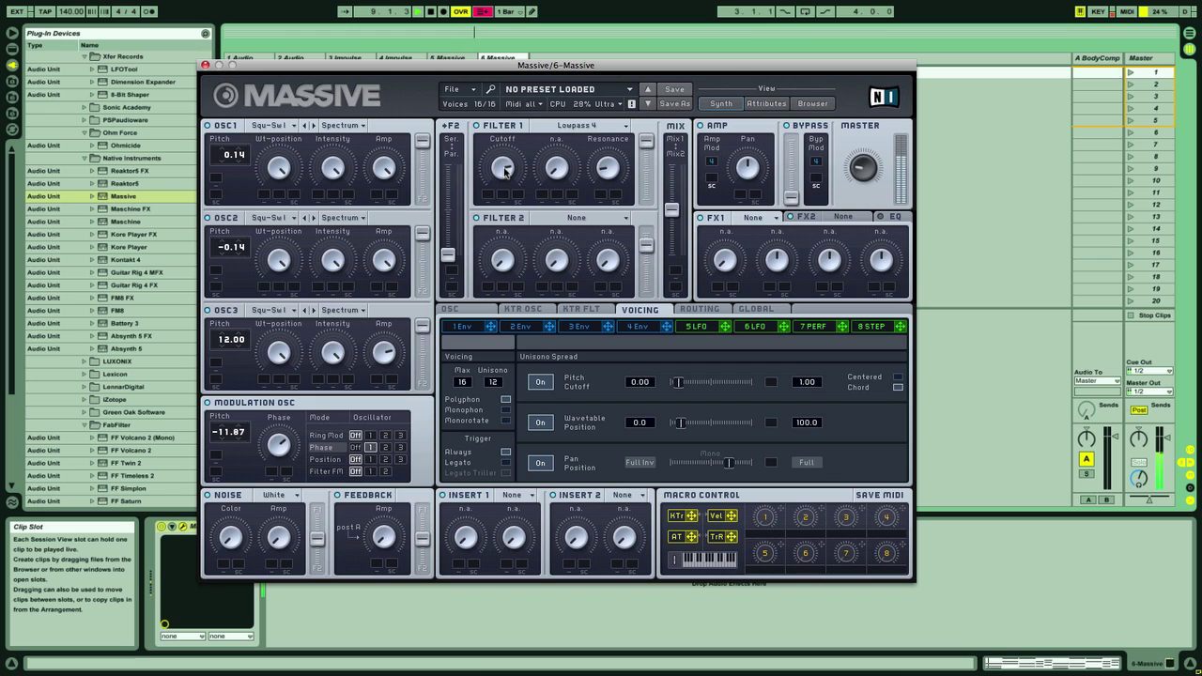
{"action": "key", "text": "space"}
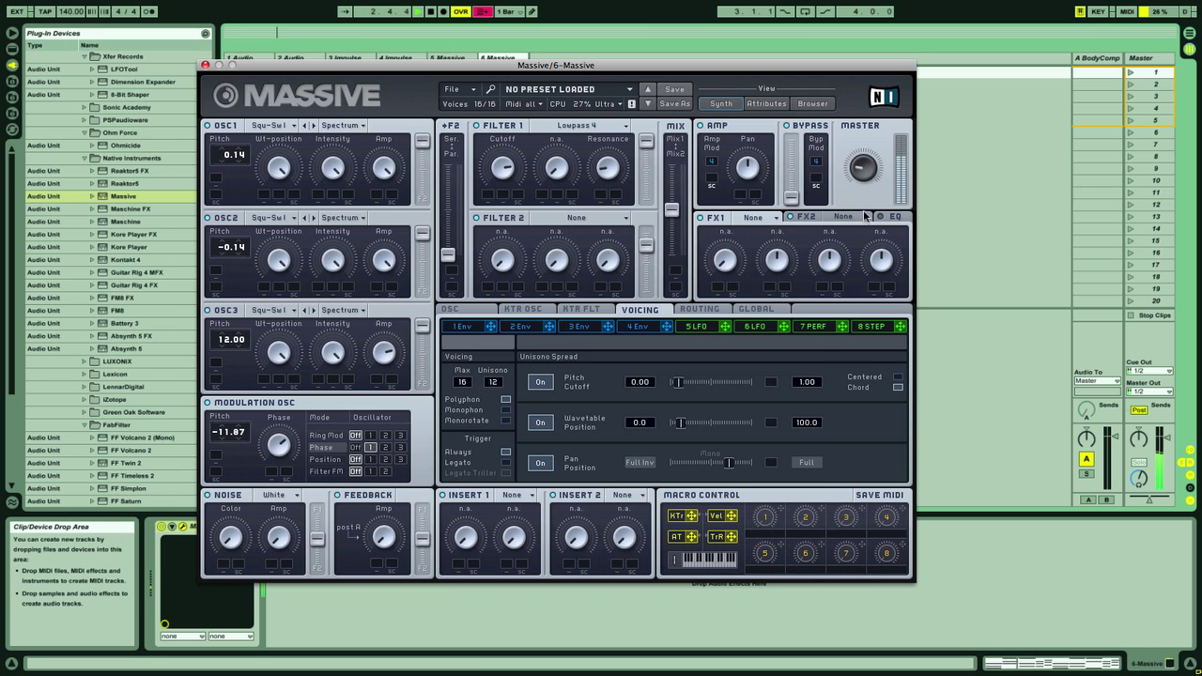
- Set FX1 to Reverb and adjust its color
{"action": "left_click", "coordinate": [760, 219]}
{"action": "left_click", "coordinate": [751, 227]}
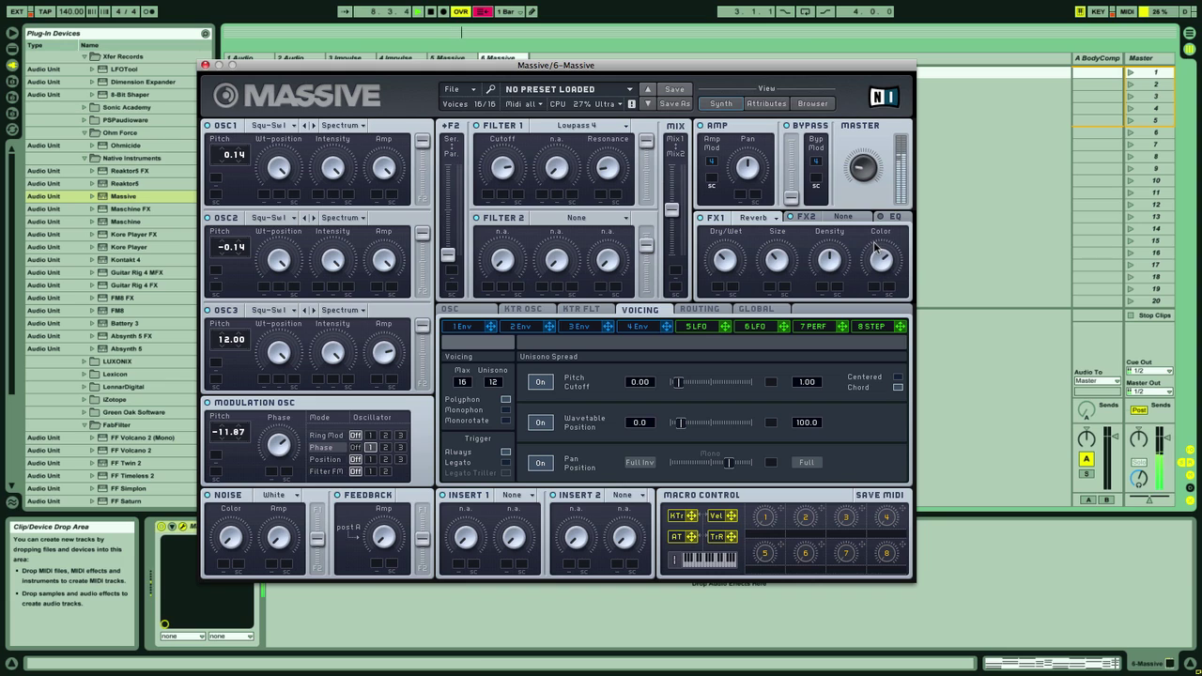
{"action": "left_click_drag", "start_coordinate": [882, 269], "coordinate": [889, 330]}
{"action": "left_click_drag", "start_coordinate": [879, 270], "coordinate": [873, 192]}
- Set FX2 to Delay Synced with a left delay time of 1/16 and a right delay time of 1/4
{"action": "left_click", "coordinate": [842, 218]}
{"action": "left_click", "coordinate": [842, 218]}
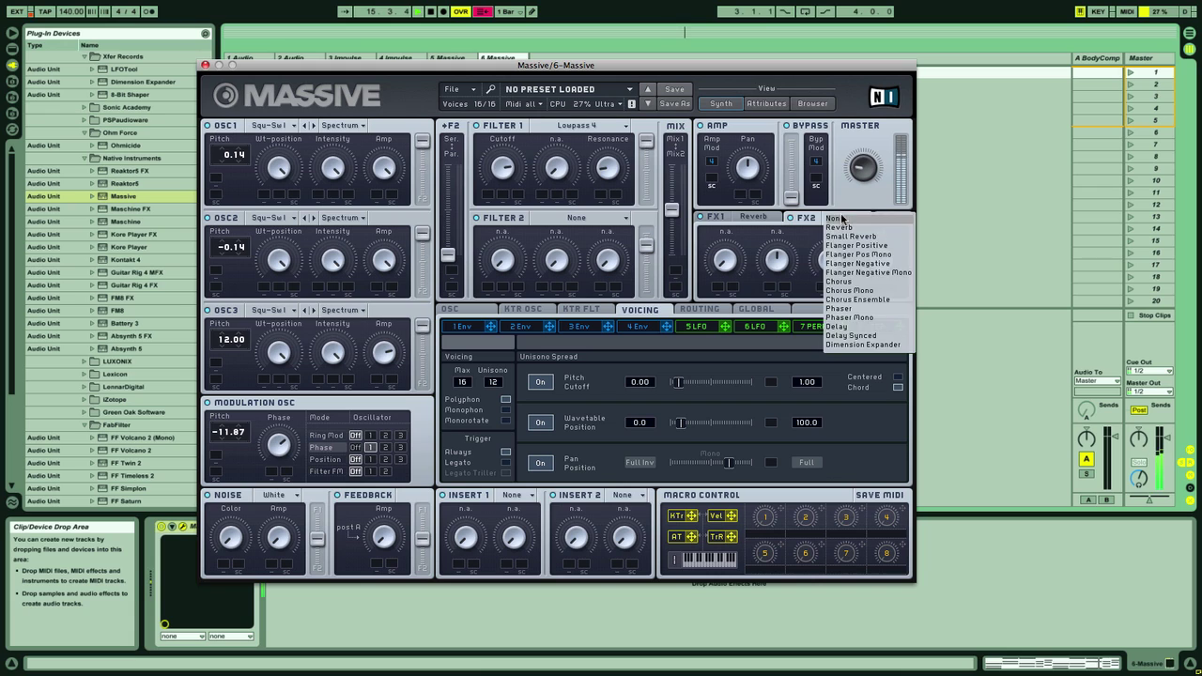
{"action": "left_click", "coordinate": [857, 337]}
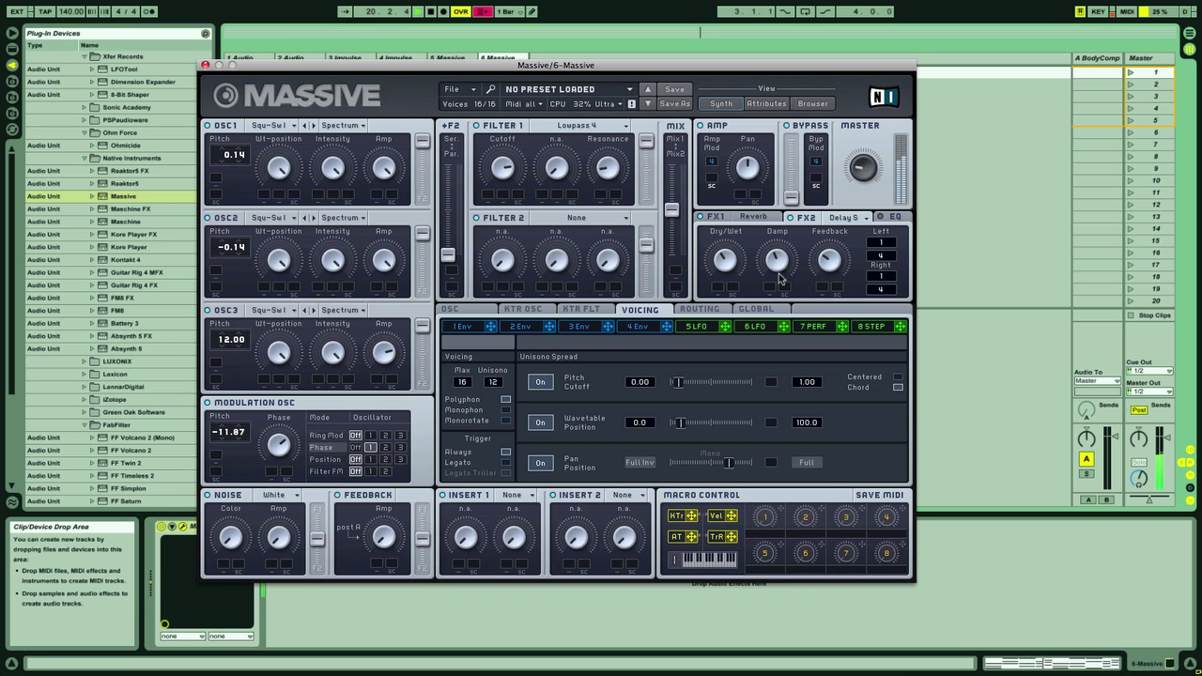
{"action": "left_click_drag", "start_coordinate": [884, 259], "coordinate": [889, 248]}
{"action": "left_click_drag", "start_coordinate": [890, 297], "coordinate": [893, 293]}
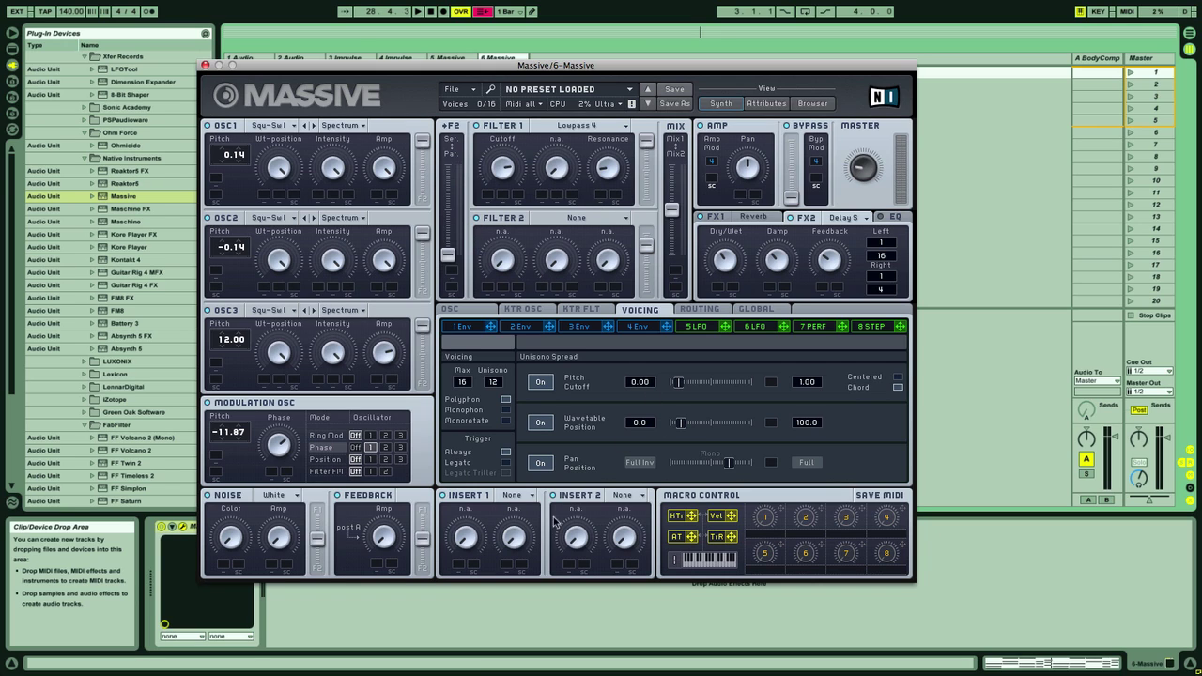
- Open the synth's signal routing view
{"action": "left_click", "coordinate": [704, 310]}
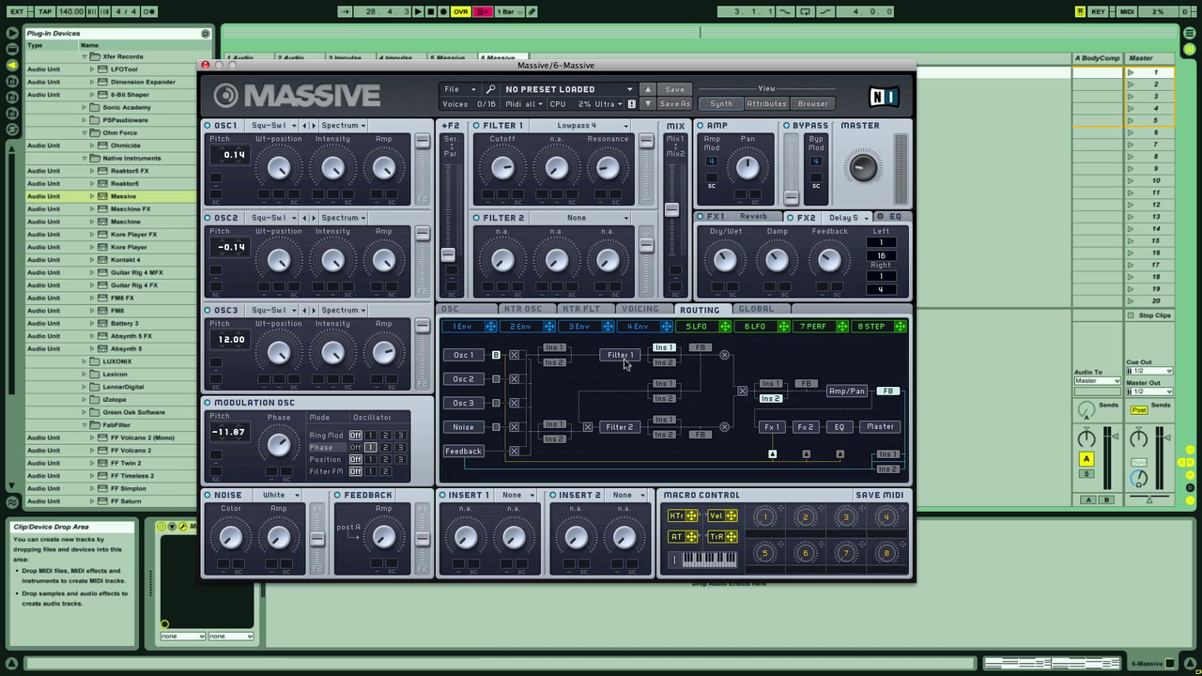